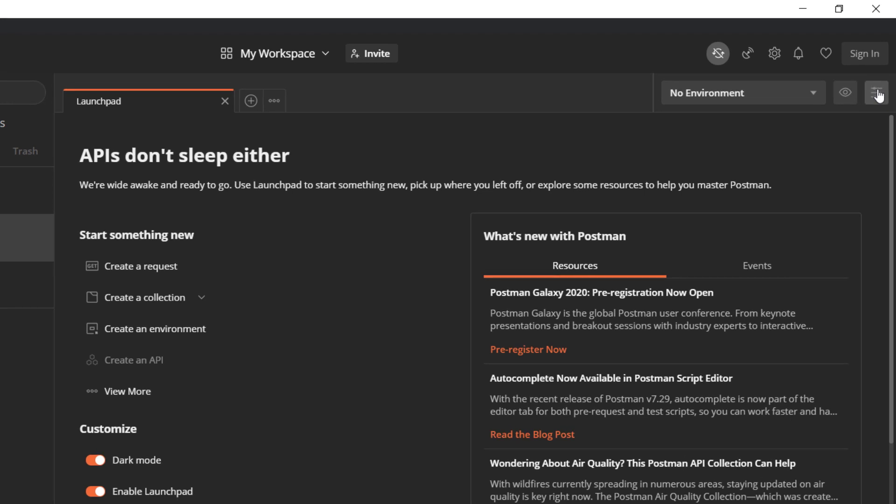
Step: Examine the different ways to open the form for adding a new environment
click(876, 92)
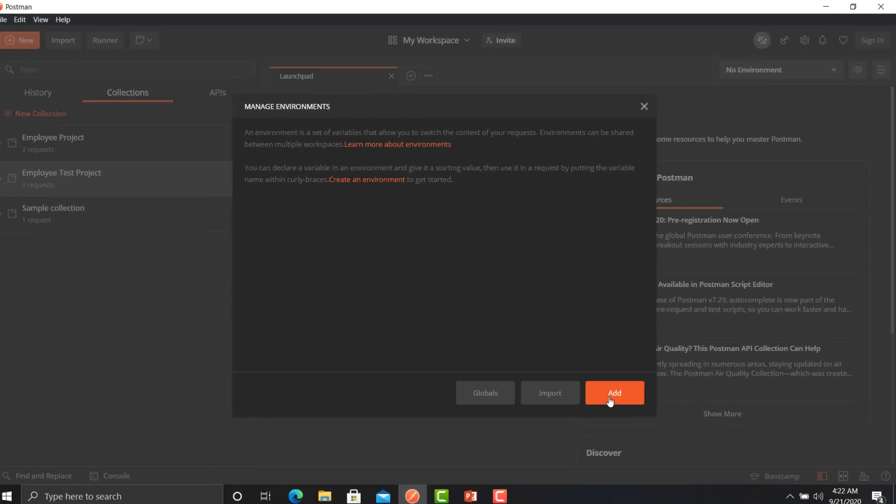
click(579, 440)
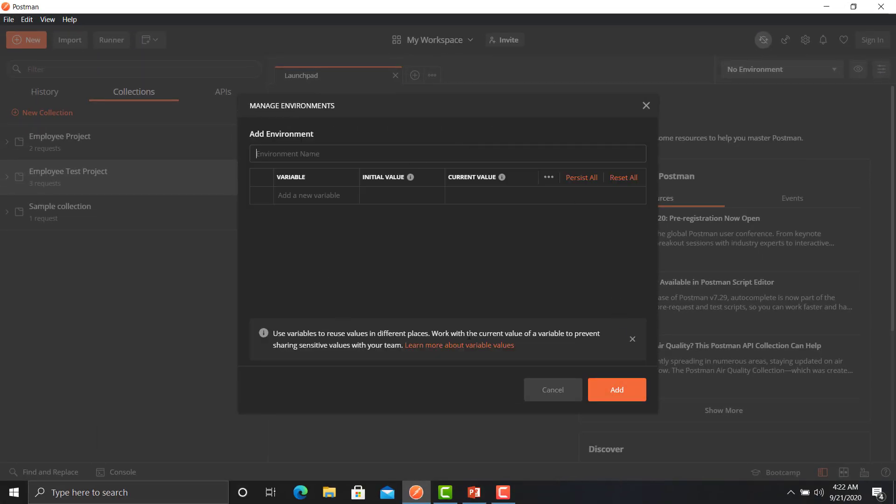
click(646, 106)
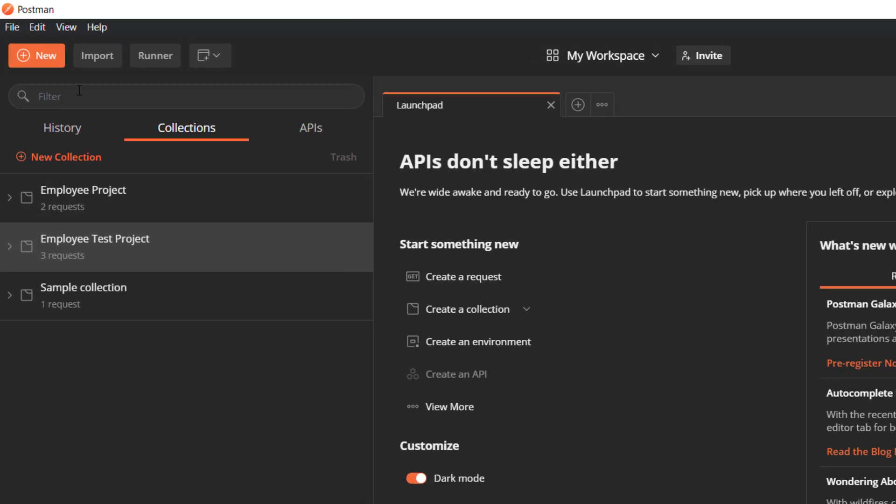
click(42, 59)
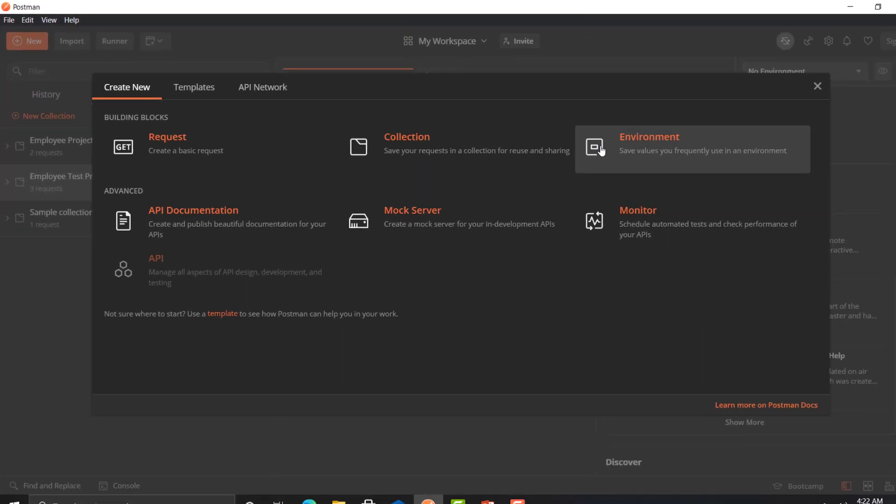
click(601, 150)
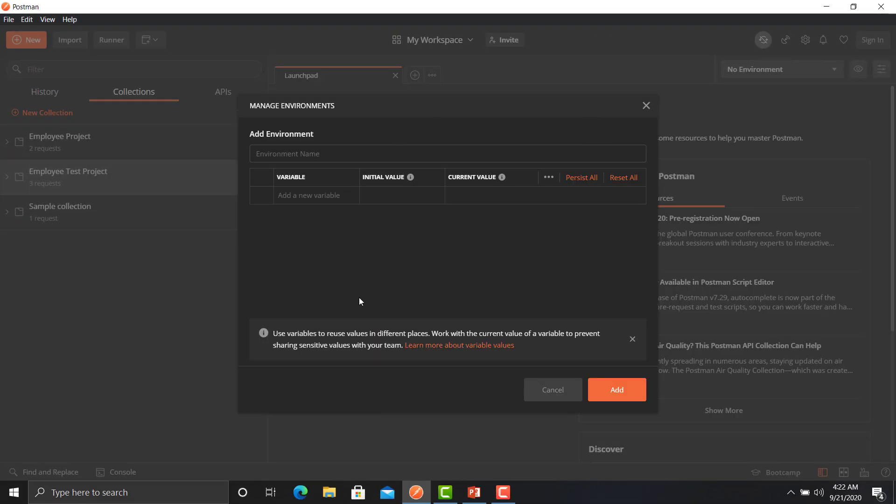
click(551, 389)
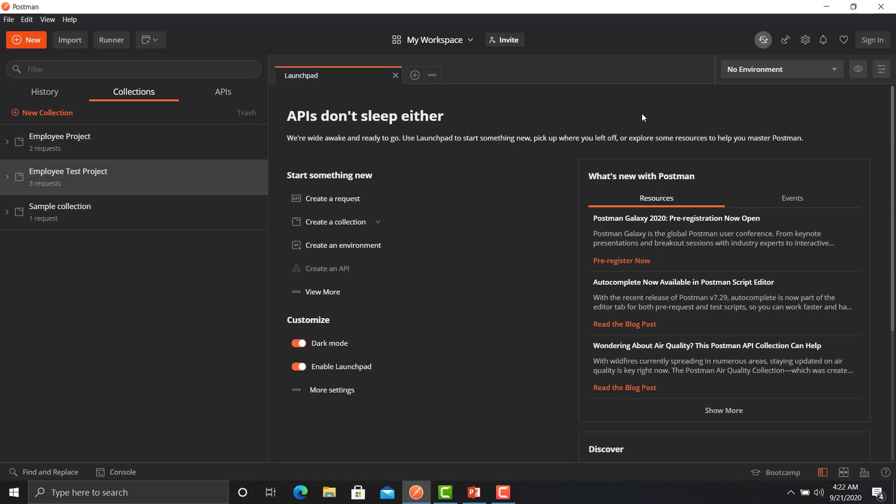
click(8, 19)
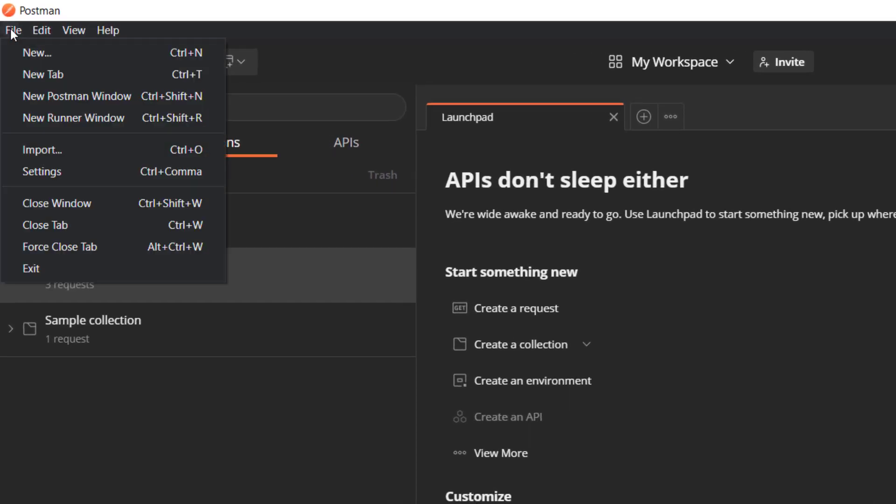
click(33, 52)
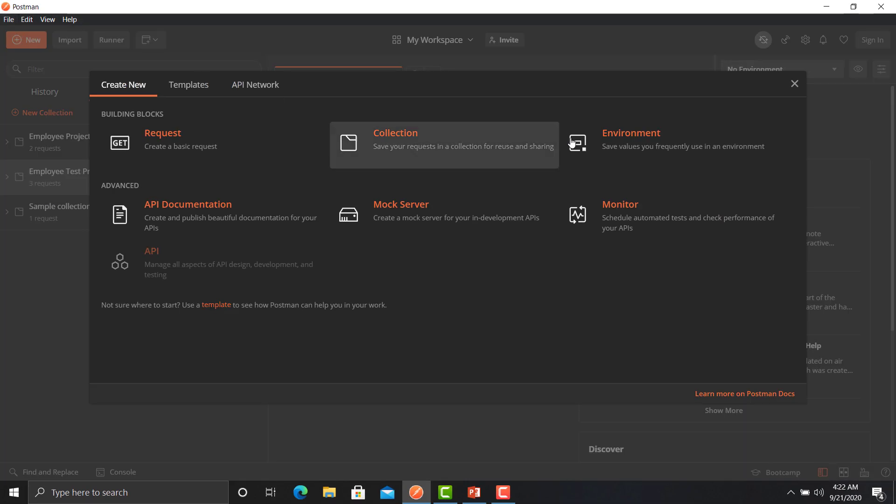
click(638, 145)
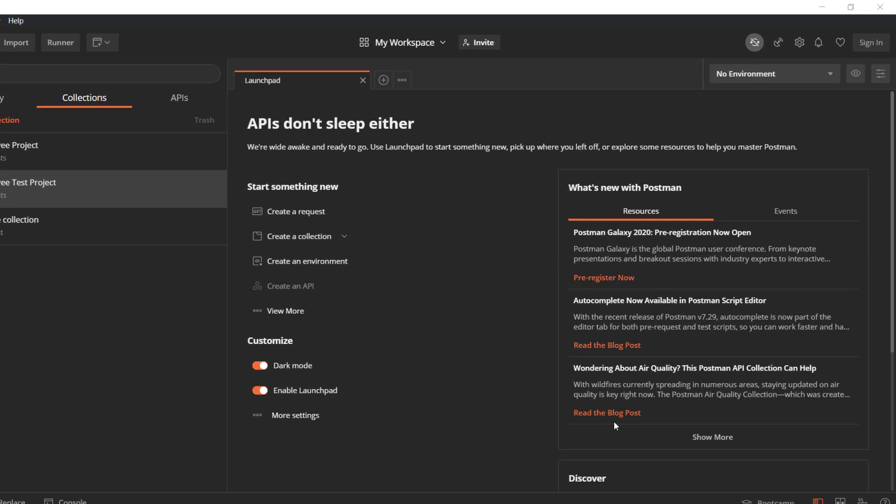
Step: Create an environment named QA with a variable baseURL whose initial value is api.qa.com
click(876, 94)
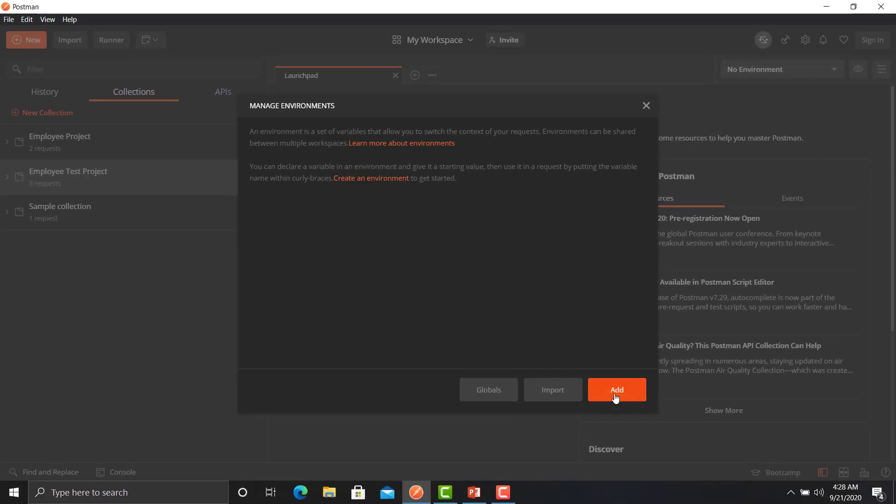
click(615, 396)
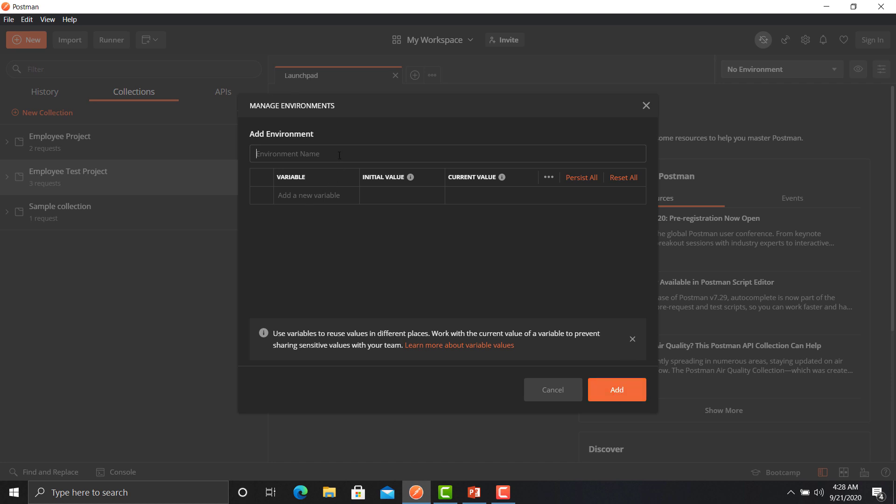
text(QA)
click(319, 196)
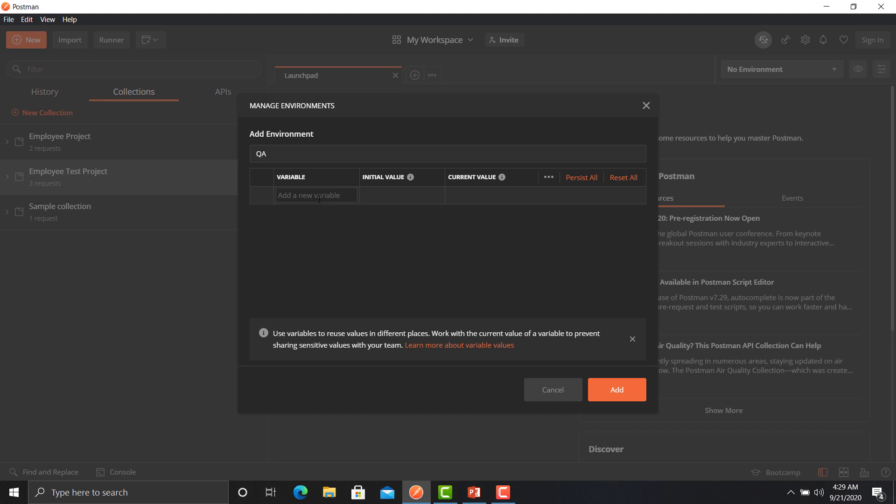
text(baseURL)
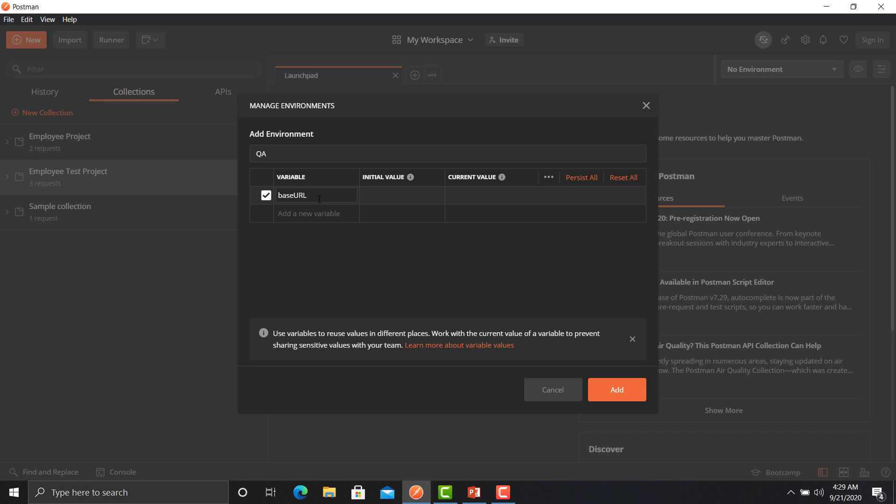
key(Tab)
text(api.qa.com)
key(Tab)
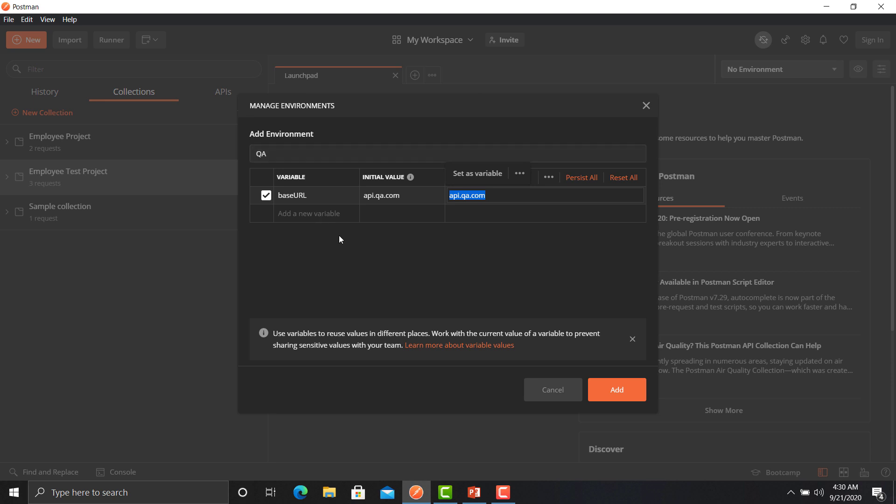
click(409, 205)
click(447, 134)
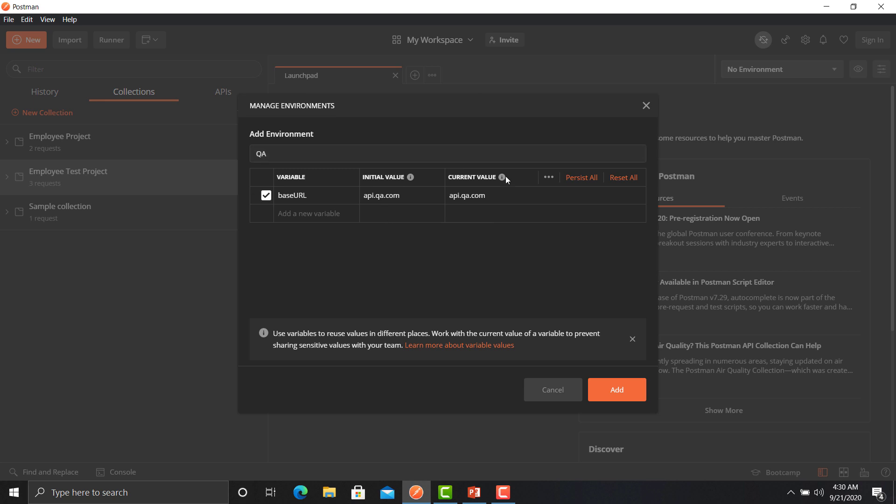
click(616, 391)
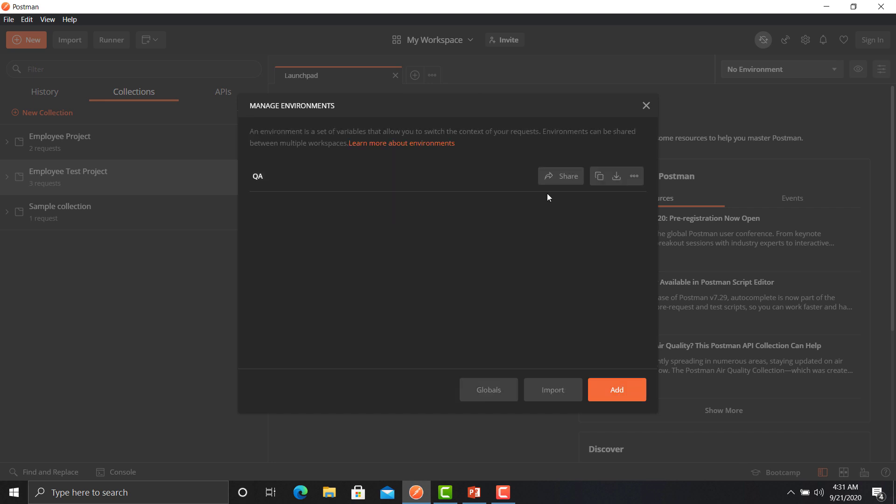
Step: Create another environment named Preprod with a variable BaseUrl set to api.pp.com, and close the environment manager
click(614, 390)
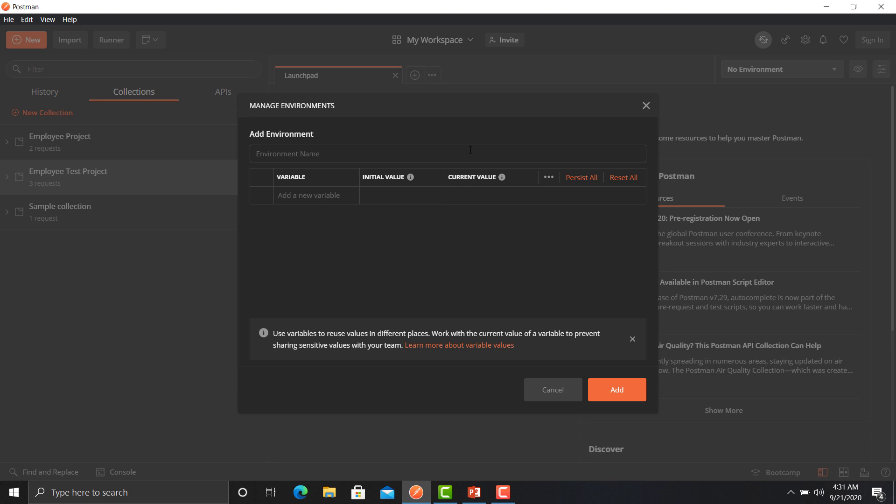
text(Preprod)
click(339, 199)
text(Base)
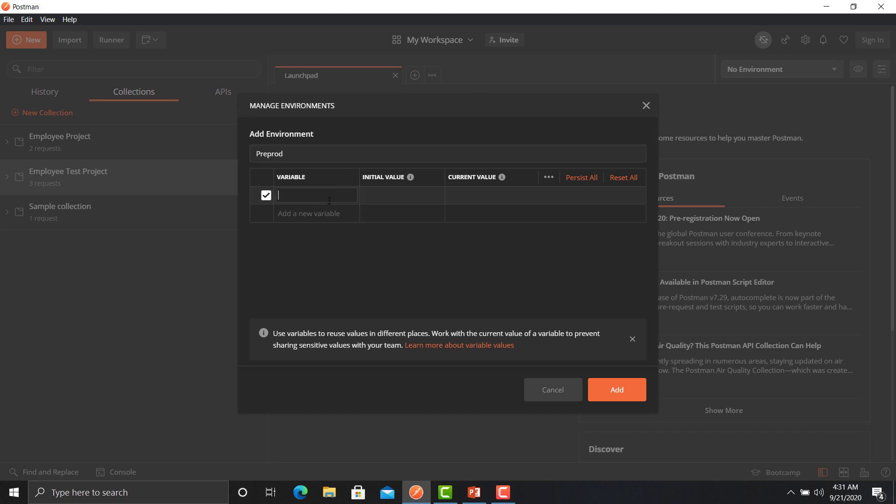
text(Url)
key(Tab)
text(a)
key(BackSpace)
text(api.pp.com)
key(Tab)
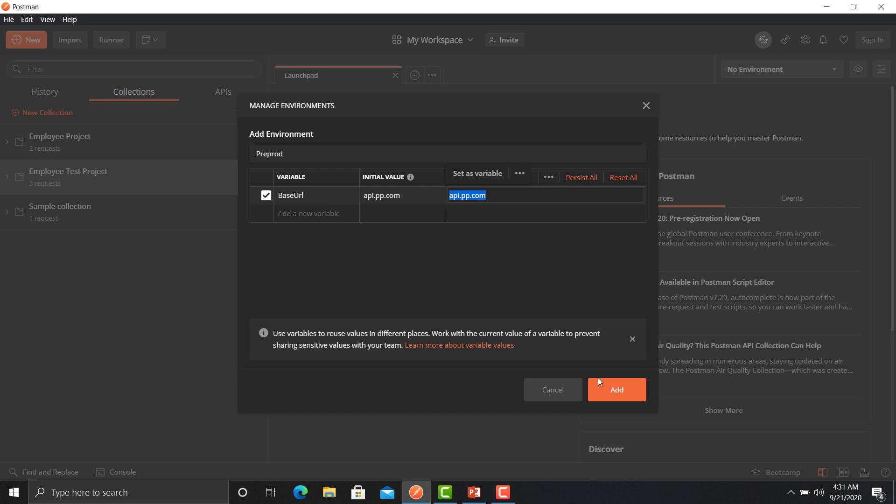
click(609, 389)
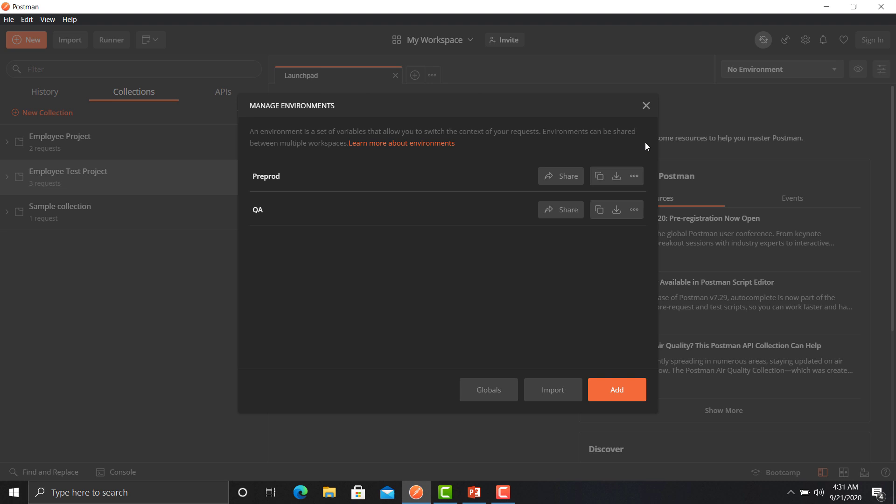
click(645, 106)
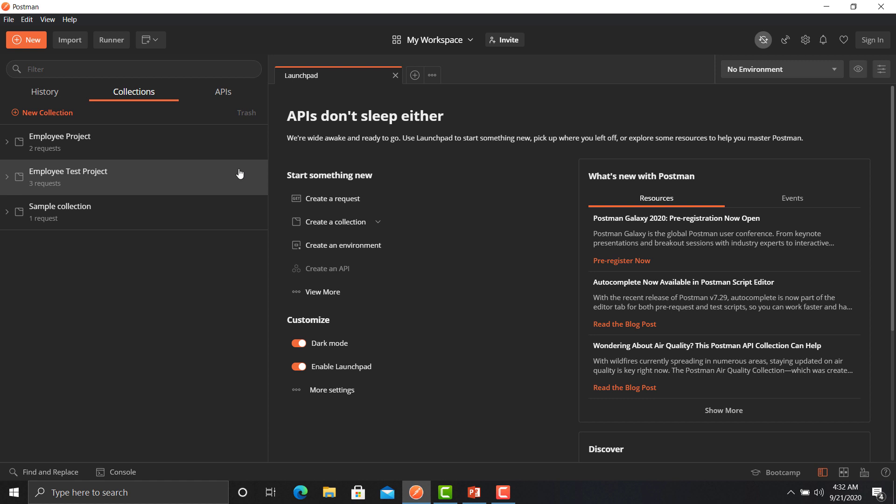
click(8, 177)
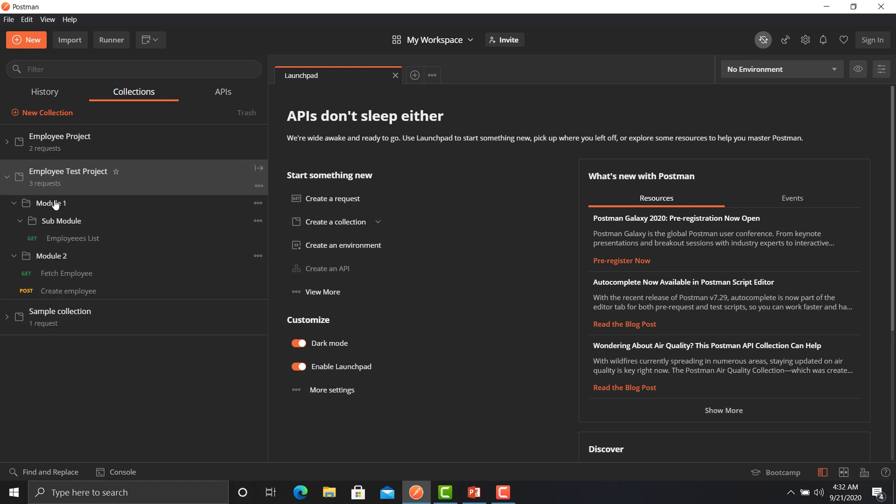
click(67, 240)
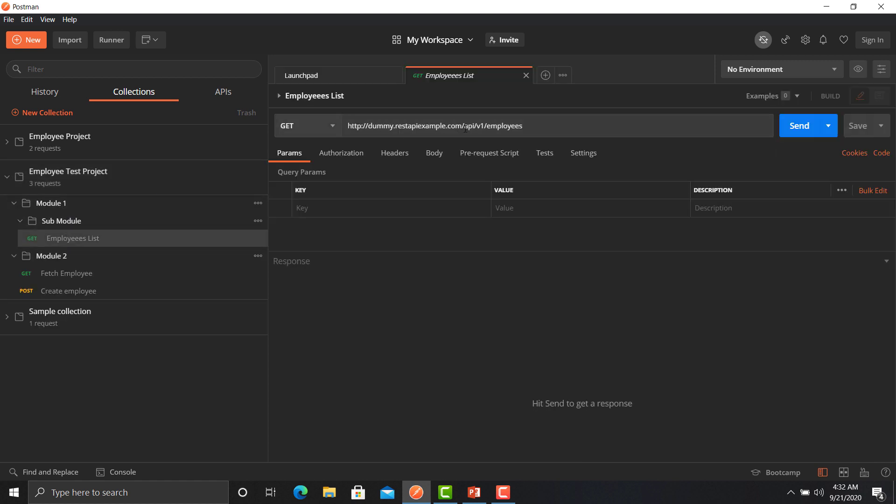
drag(462, 127, 346, 148)
key(ctrl+c)
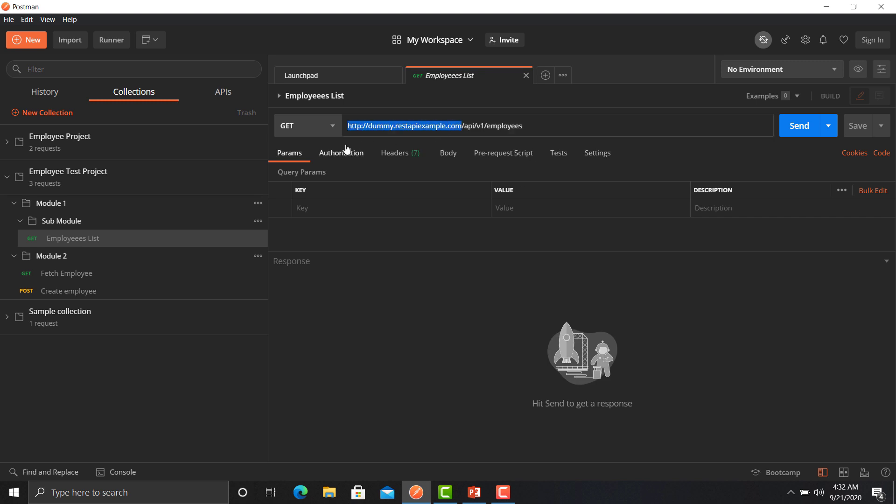
click(884, 70)
click(618, 396)
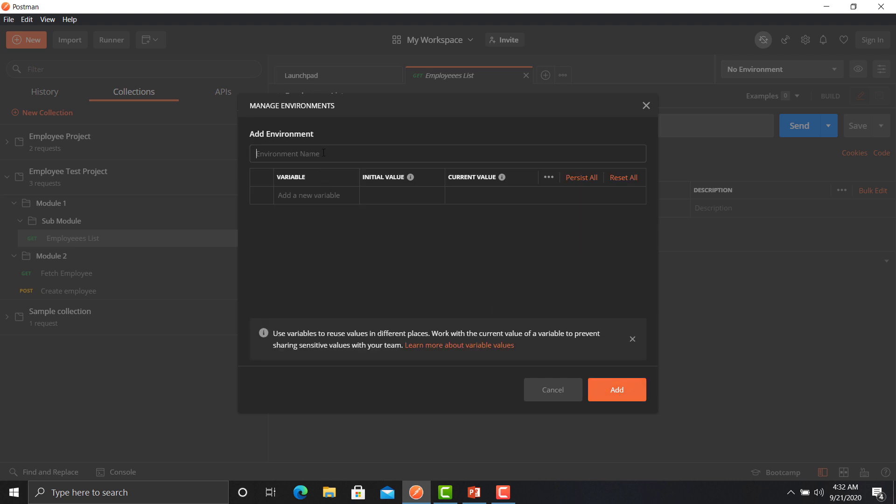
text(Staging)
click(317, 199)
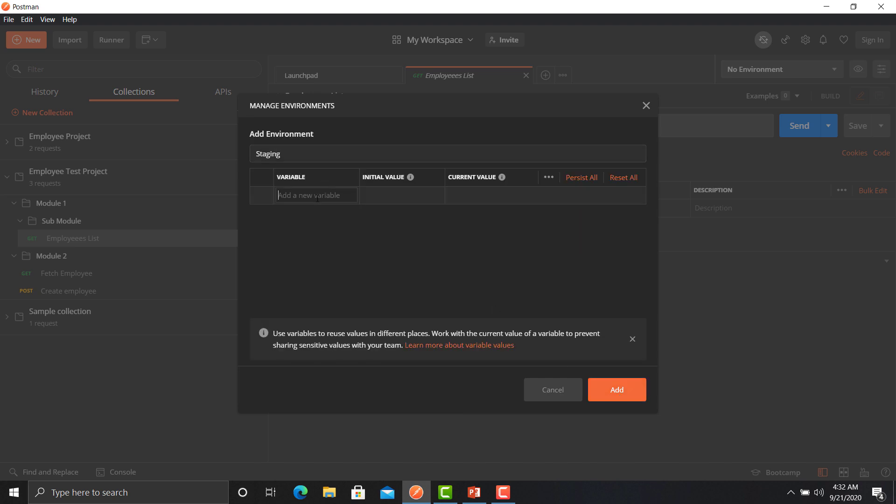
text(baseUrl)
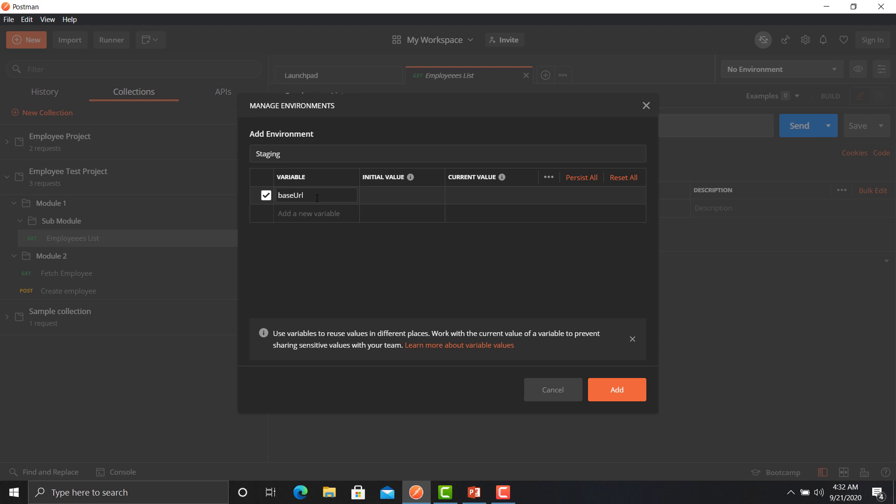
key(Tab)
key(ctrl+v)
key(Tab)
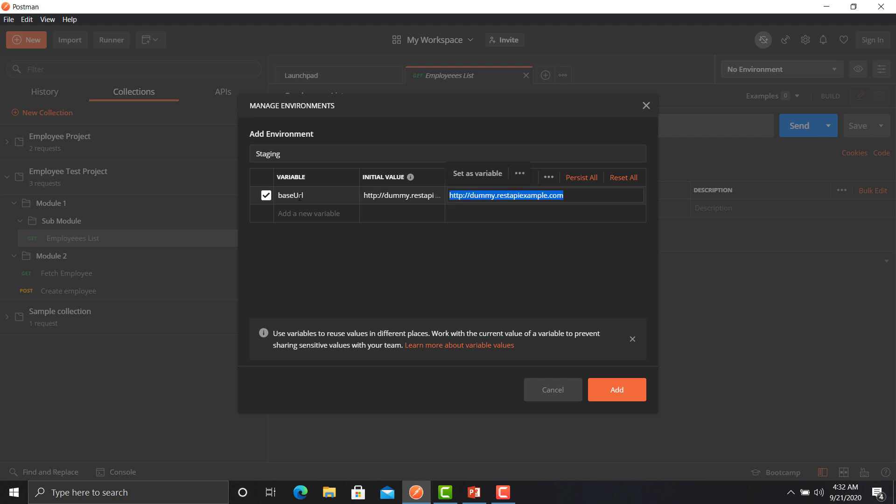
click(617, 389)
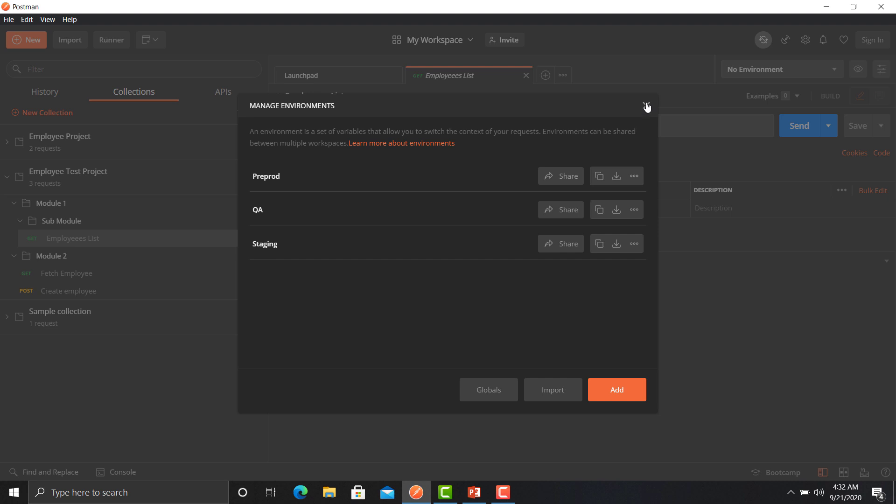
click(646, 106)
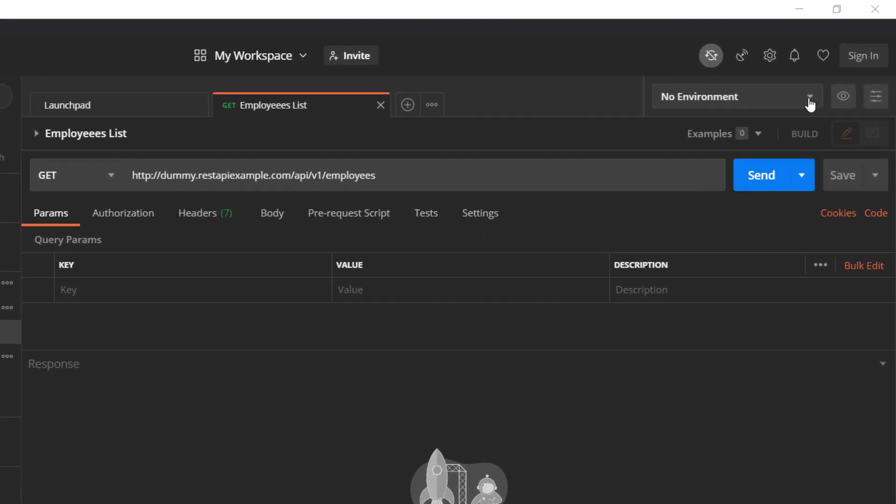
click(809, 97)
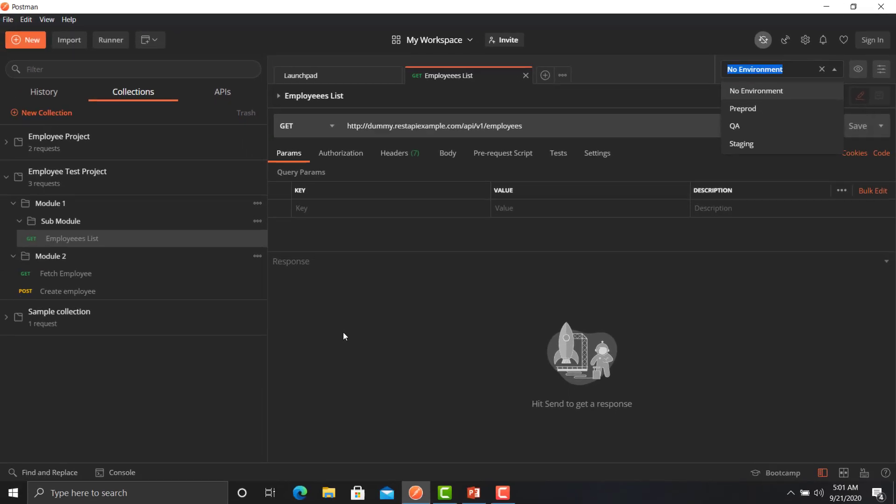
click(345, 336)
click(461, 126)
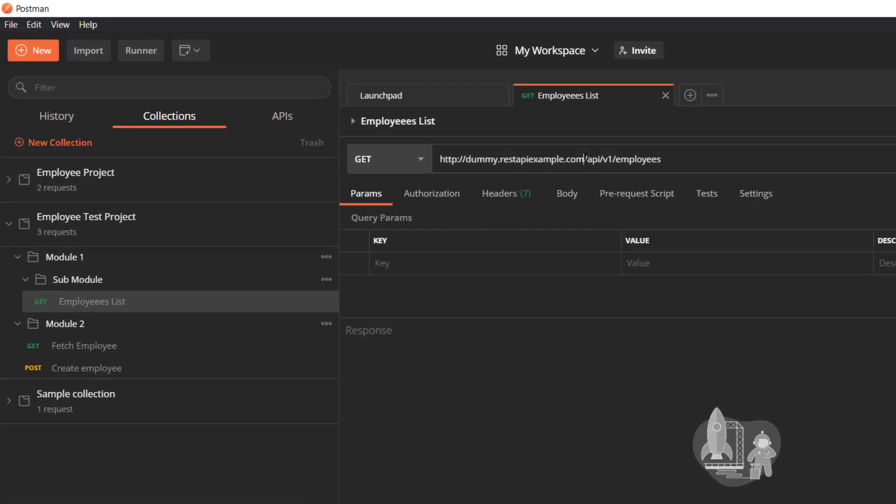
drag(584, 159, 439, 182)
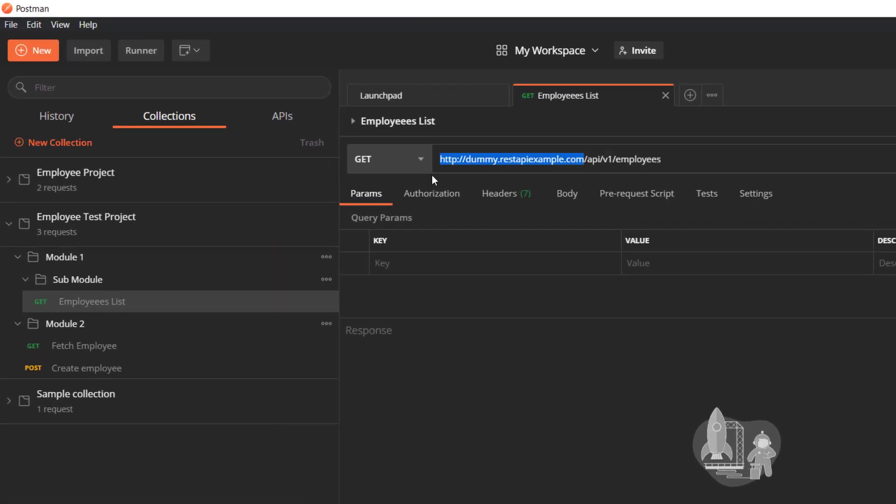
text({{)
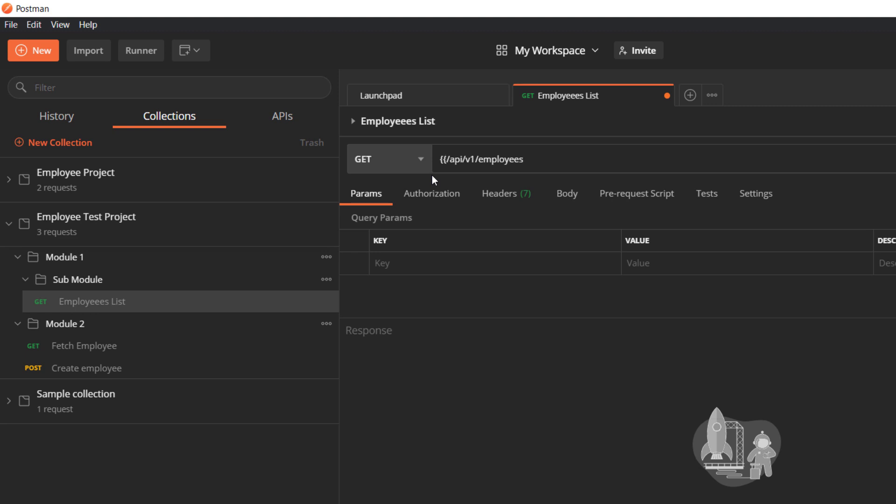
text(}})
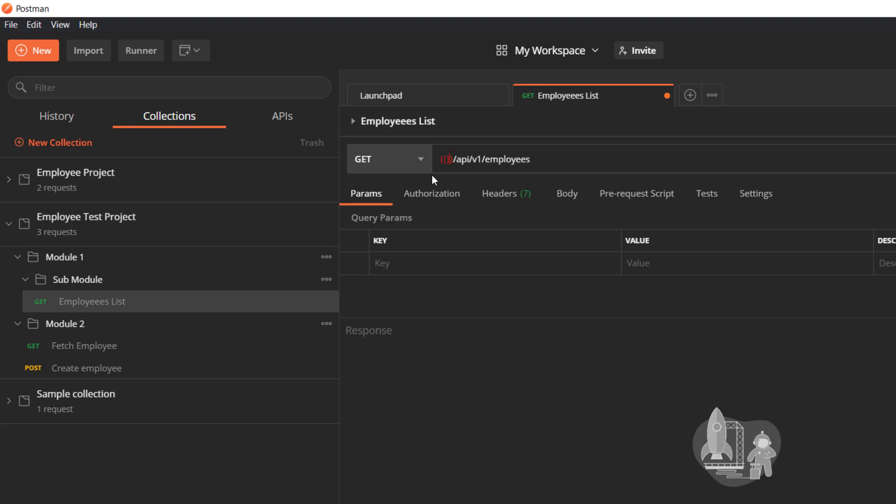
text(base)
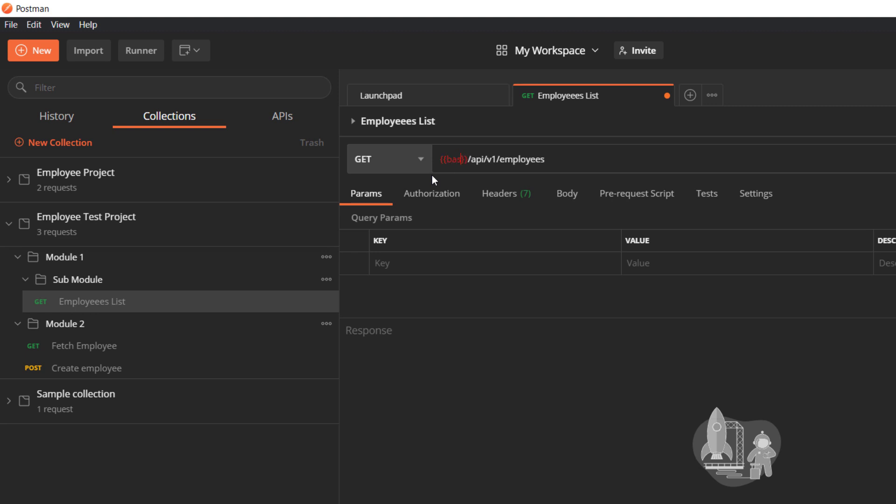
text(Url)
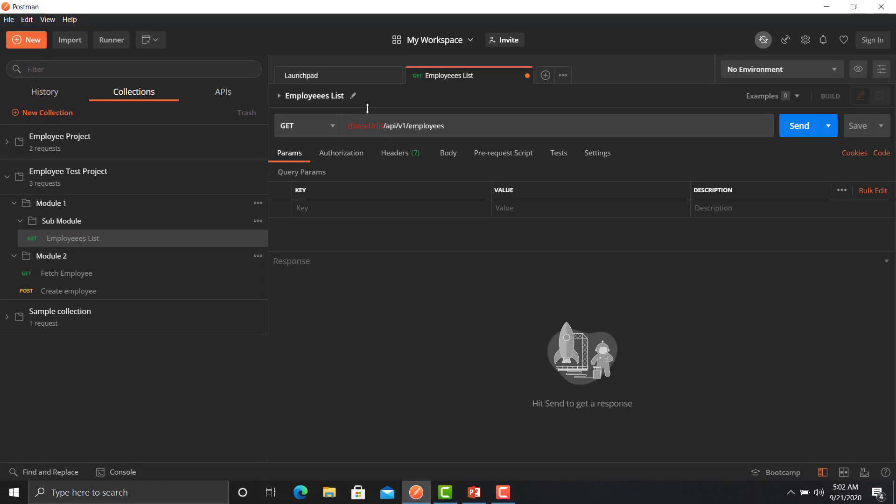
Step: Activate the Preprod environment and examine how {{baseUrl}} resolves in the request URL, and repeat the check with QA
click(833, 71)
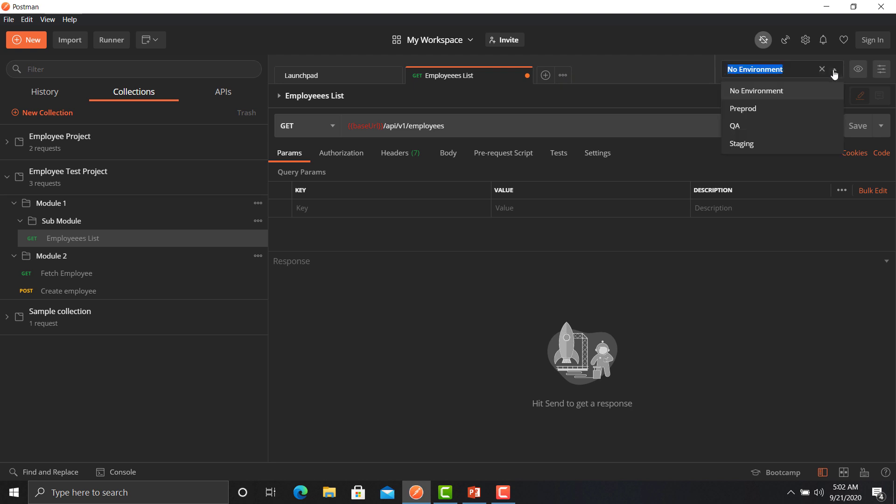
click(793, 107)
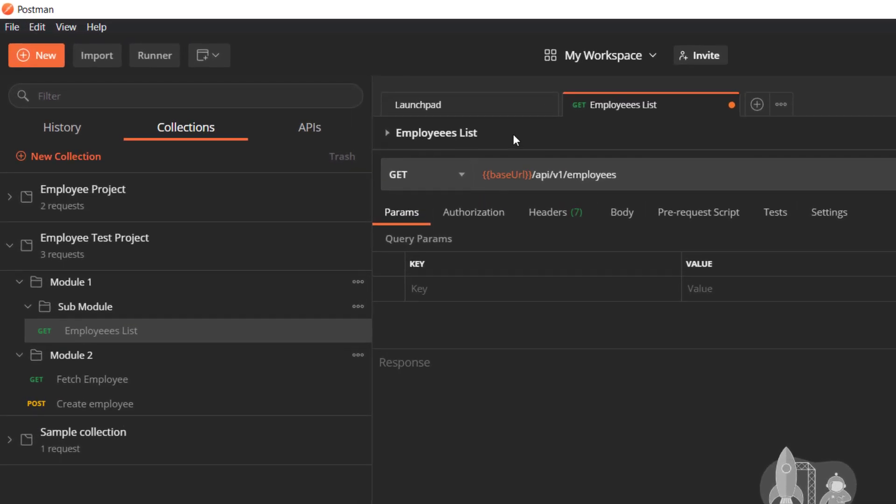
mouse_move(505, 168)
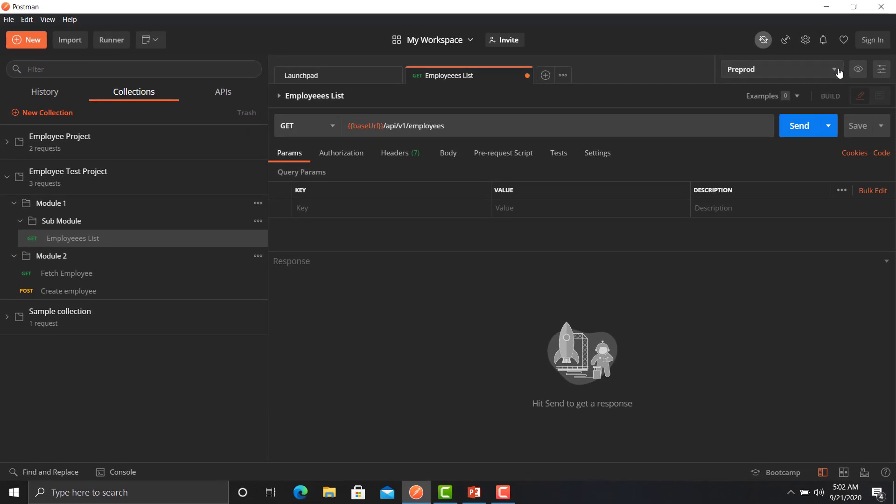
click(838, 74)
click(764, 124)
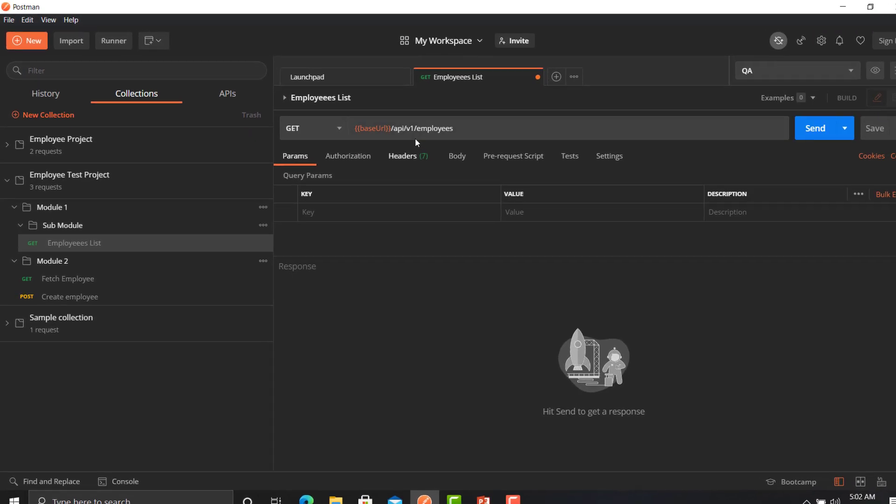
mouse_move(380, 127)
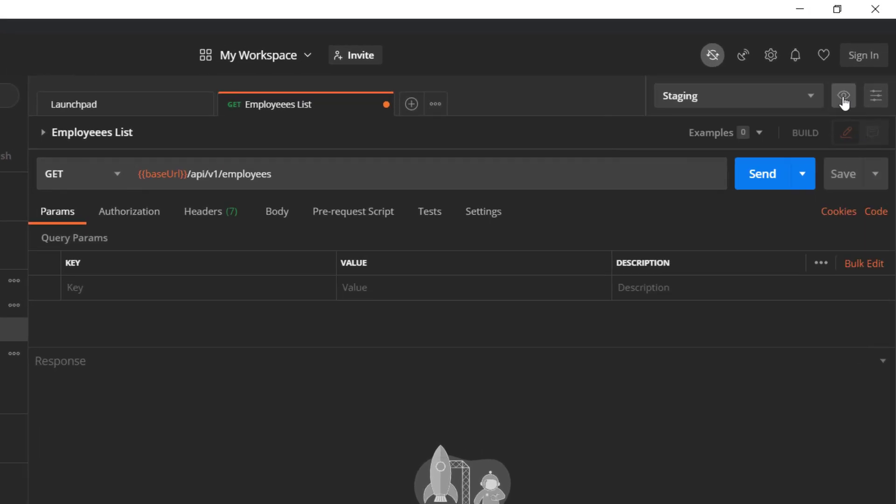
Step: Quick-look at the Staging environment's variables, and switch the active environment to Preprod and view its variables as well
click(843, 97)
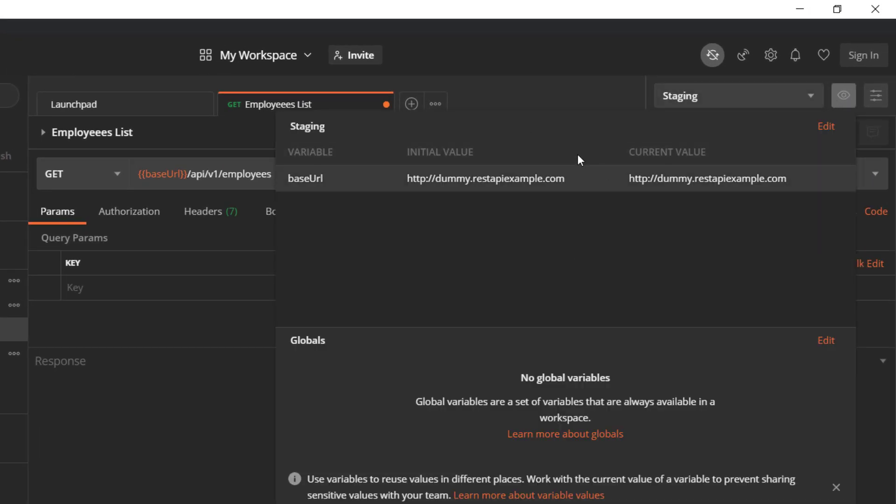
click(811, 96)
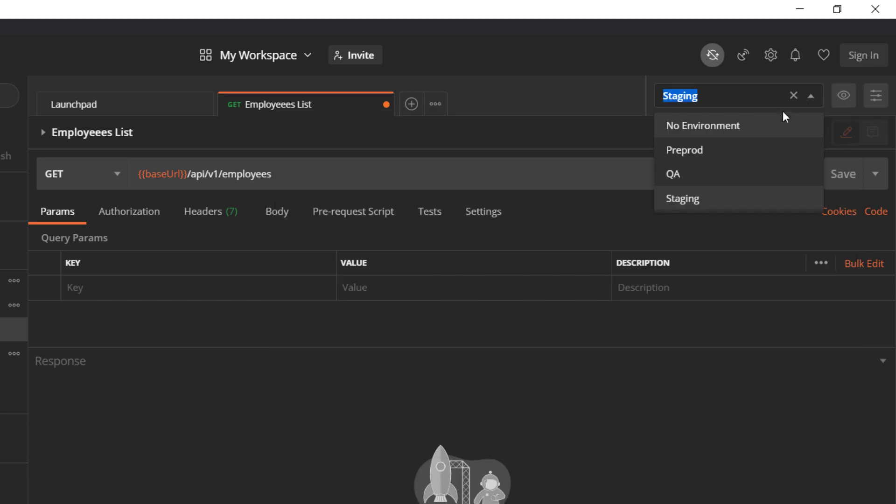
click(734, 150)
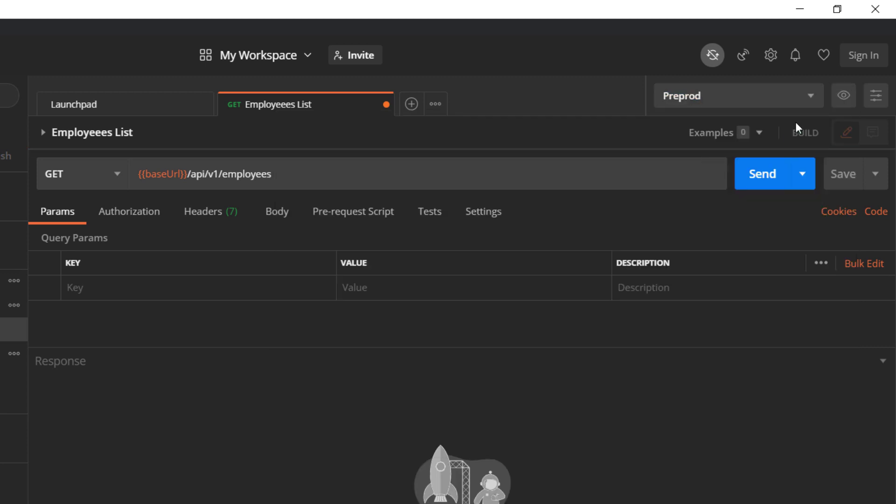
click(839, 103)
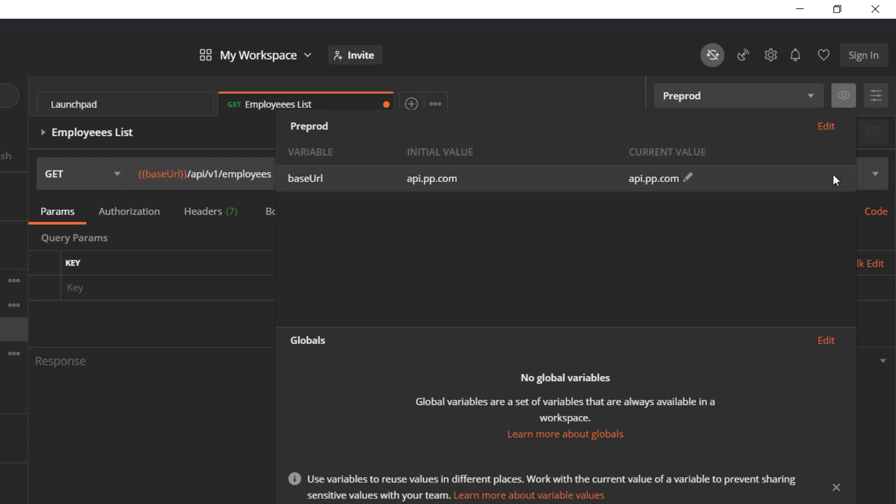
click(832, 97)
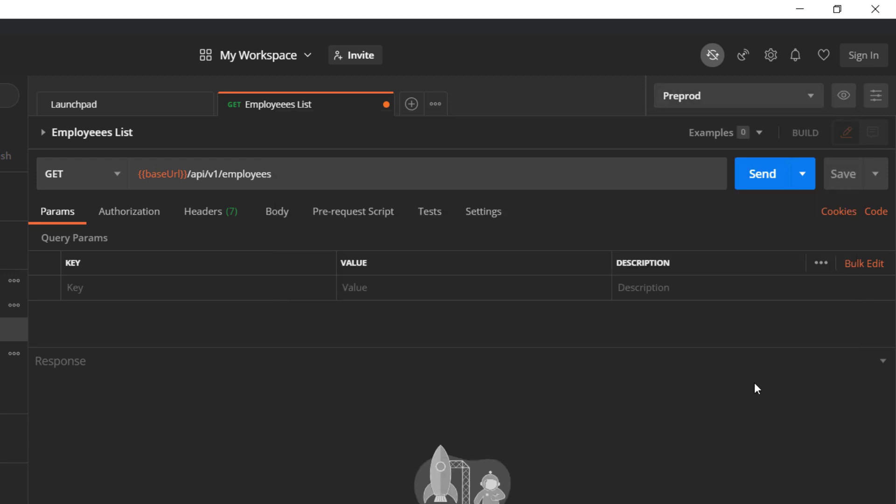
Step: Duplicate the Preprod environment in the environment manager
click(877, 98)
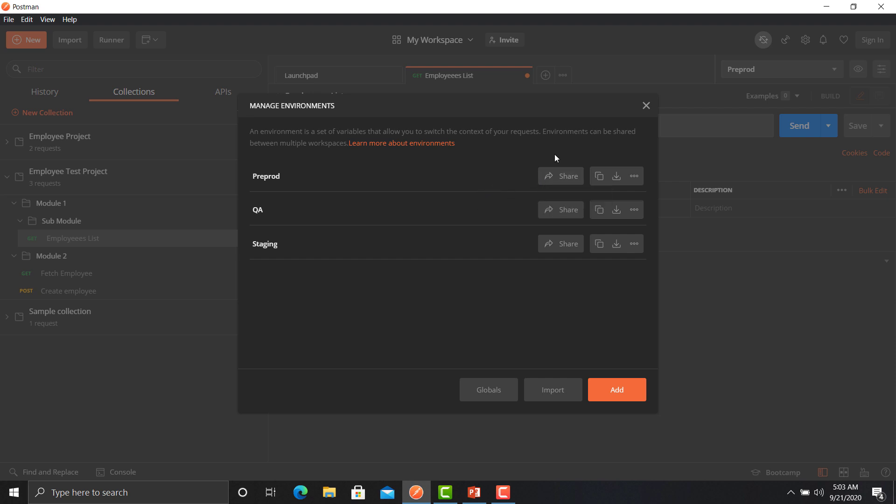
click(599, 176)
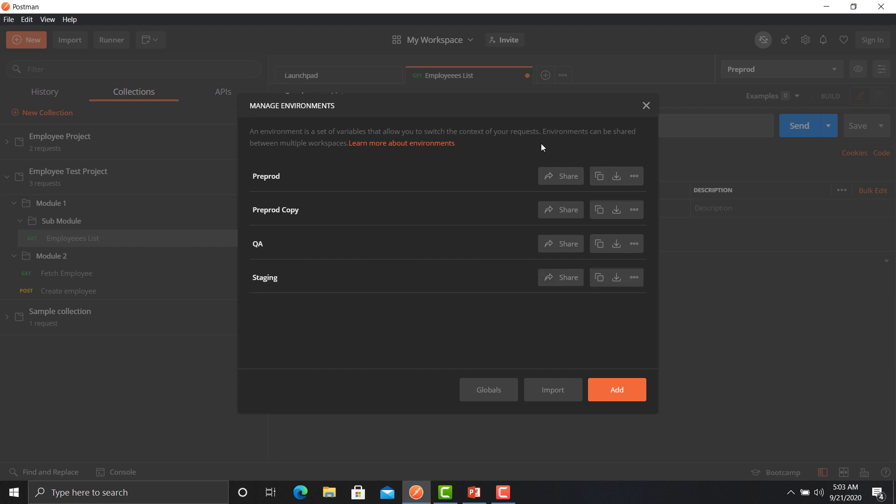
Step: Start downloading the Preprod environment, cancel it, and show the further actions available for Preprod
click(616, 176)
key(Escape)
click(634, 177)
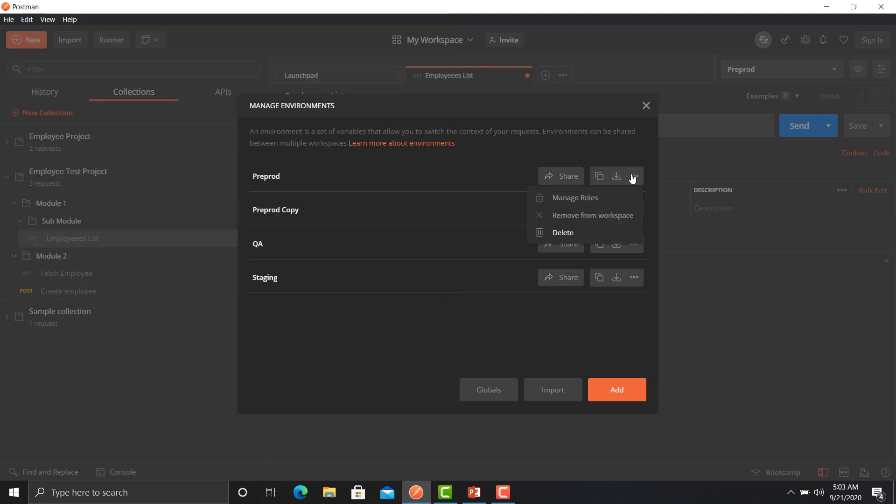